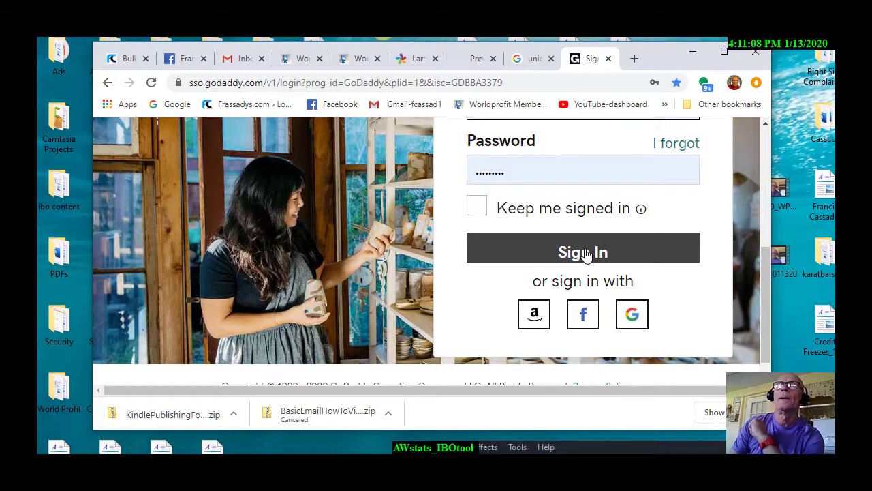
Sign in to GoDaddy with the prefilled credentials and visit the account's products page
left_click(586, 253)
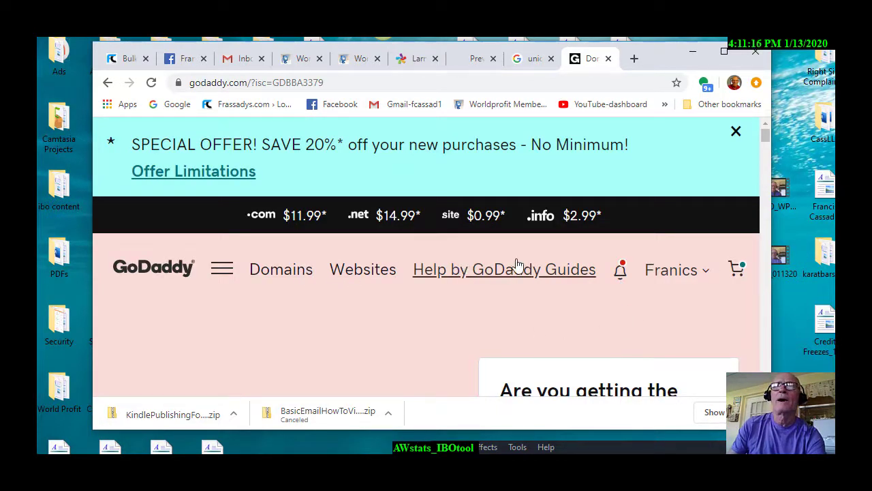
left_click(670, 278)
scroll(642, 249, "down", 1)
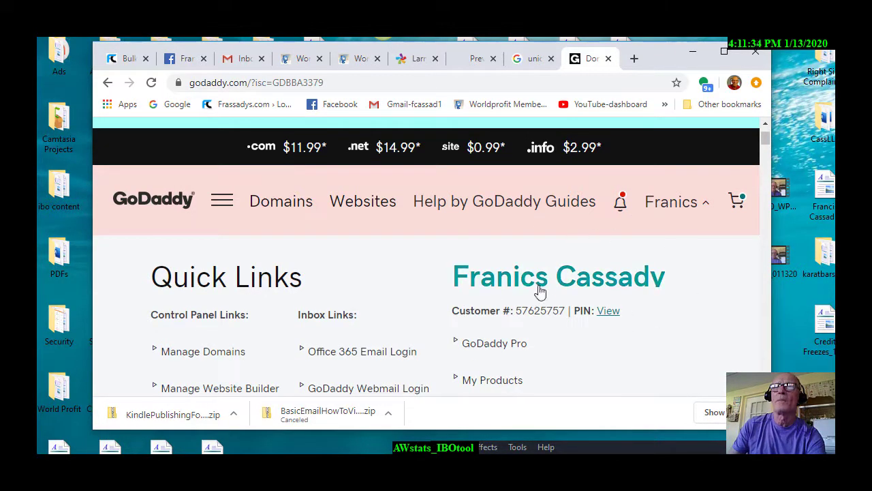
scroll(647, 294, "down", 1)
scroll(650, 293, "down", 5)
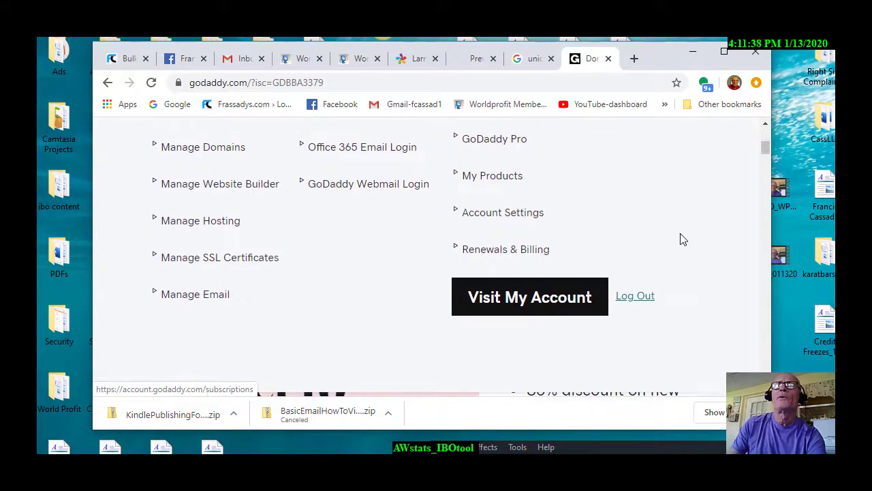
scroll(678, 241, "up", 2)
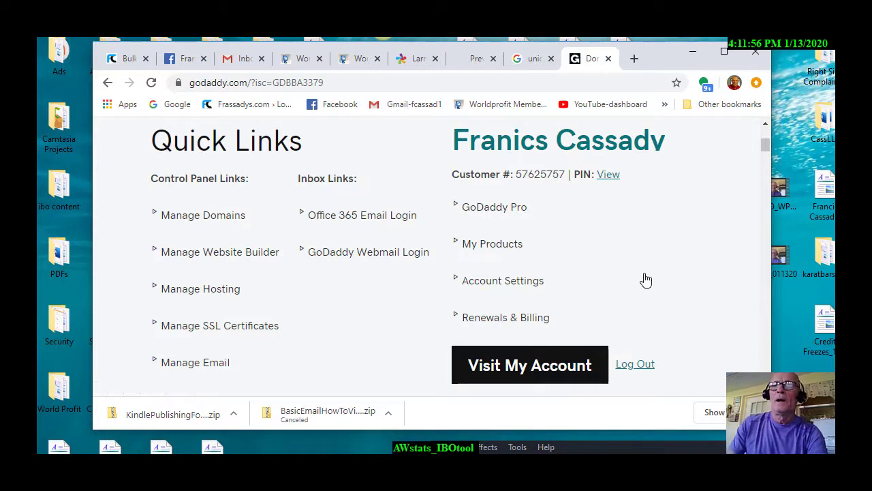
scroll(603, 266, "down", 1)
scroll(654, 257, "down", 1)
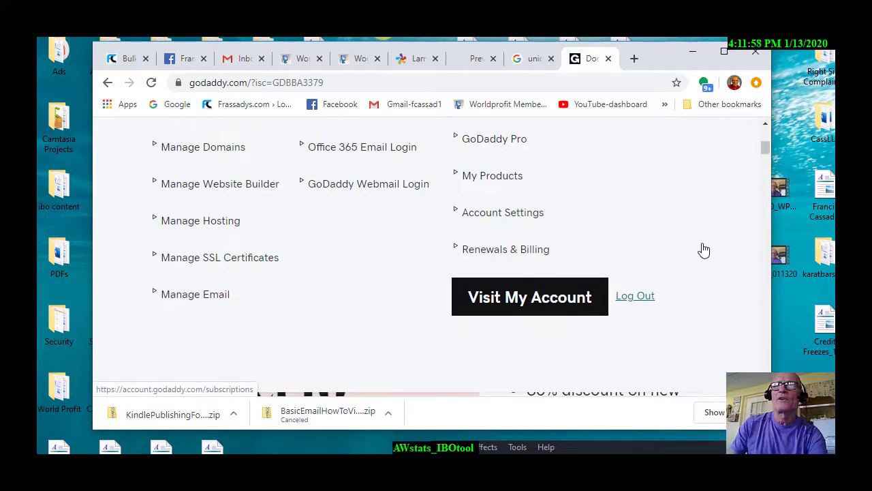
scroll(689, 251, "up", 2)
left_click(530, 379)
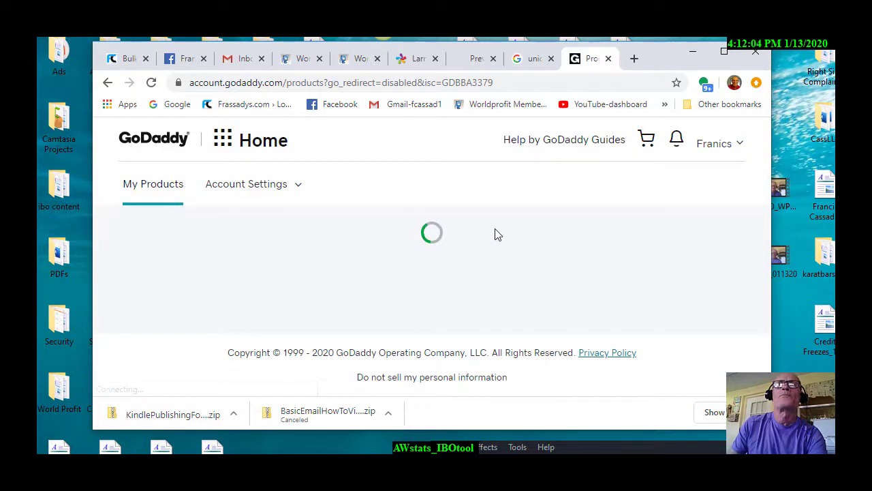
Look through all products and services, from Domains and Web Hosting down to Email Marketing and Reseller
scroll(579, 253, "down", 3)
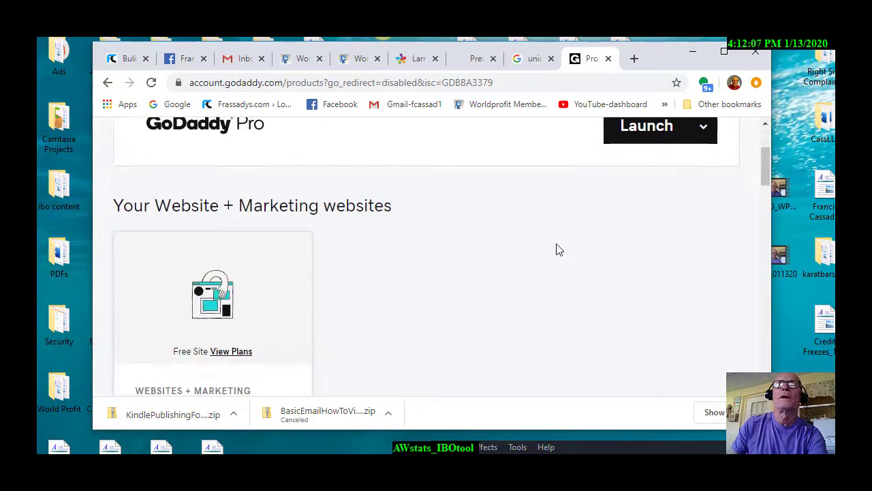
scroll(582, 250, "down", 5)
scroll(583, 250, "down", 1)
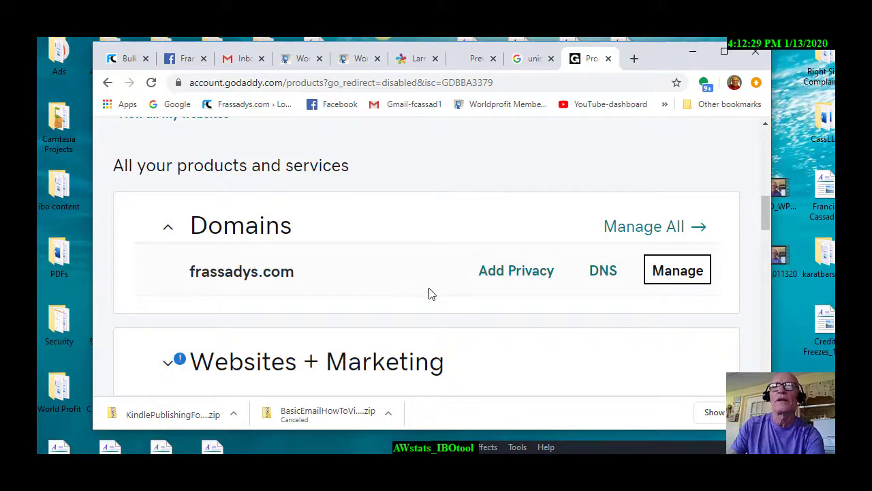
scroll(447, 280, "down", 1)
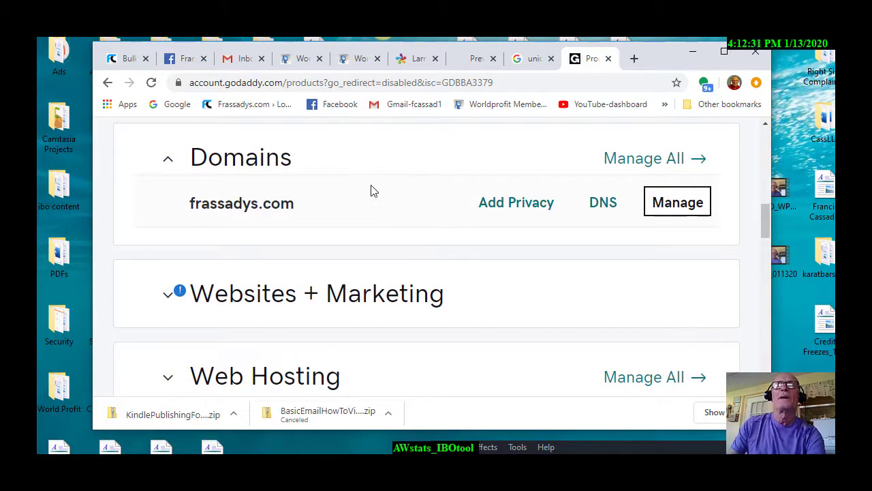
scroll(386, 214, "down", 1)
scroll(385, 237, "down", 1)
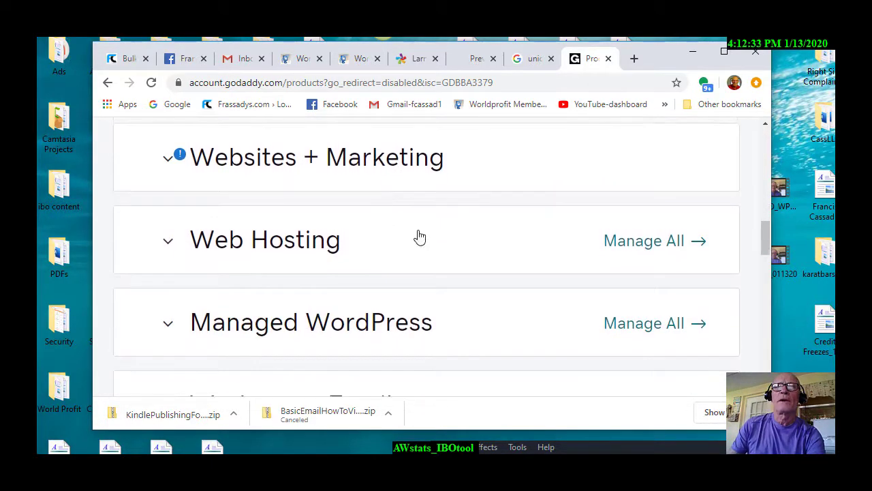
scroll(419, 238, "up", 1)
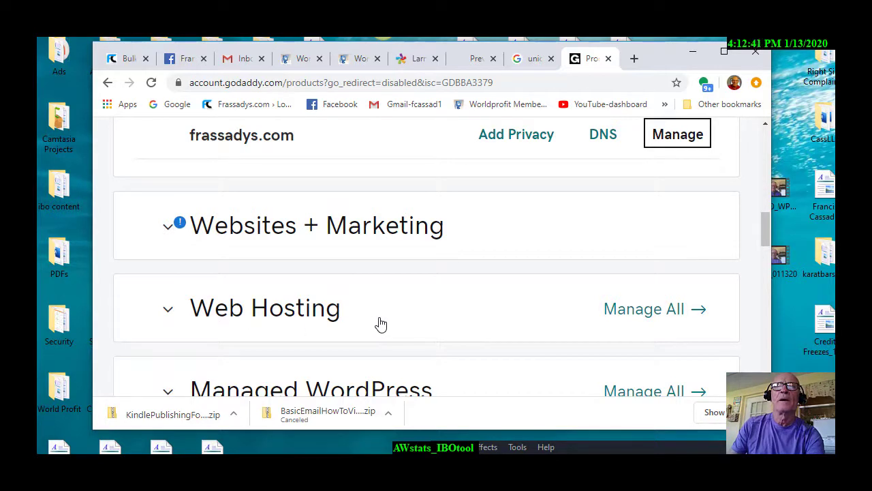
scroll(382, 324, "down", 1)
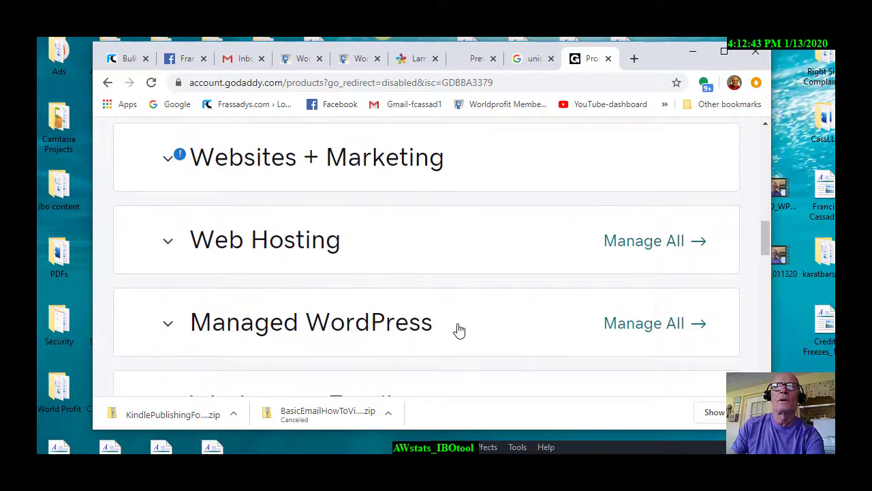
scroll(450, 327, "down", 3)
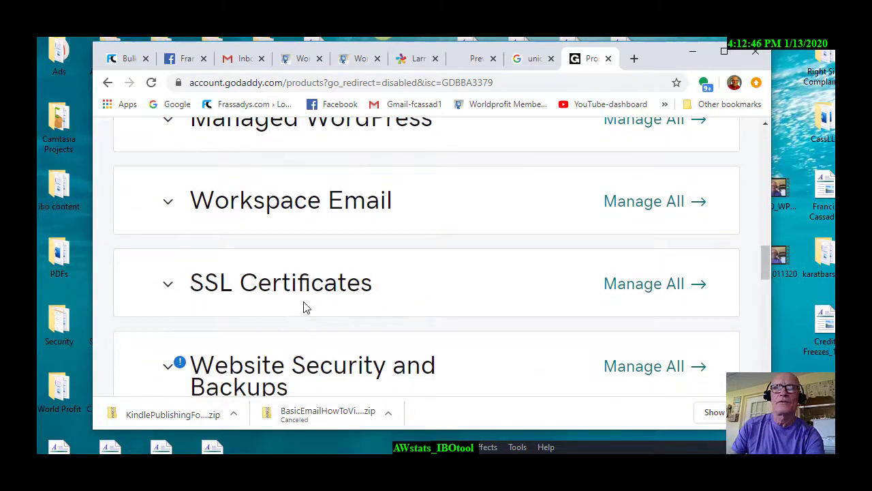
scroll(419, 317, "down", 1)
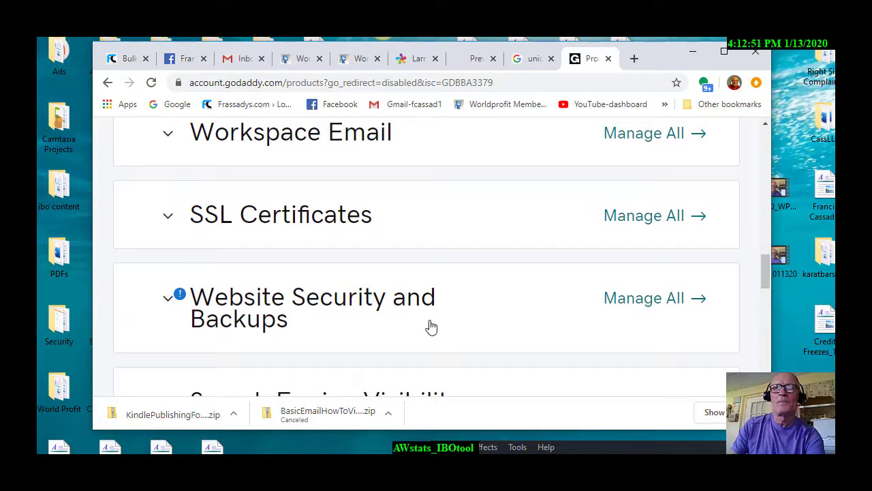
scroll(450, 323, "down", 2)
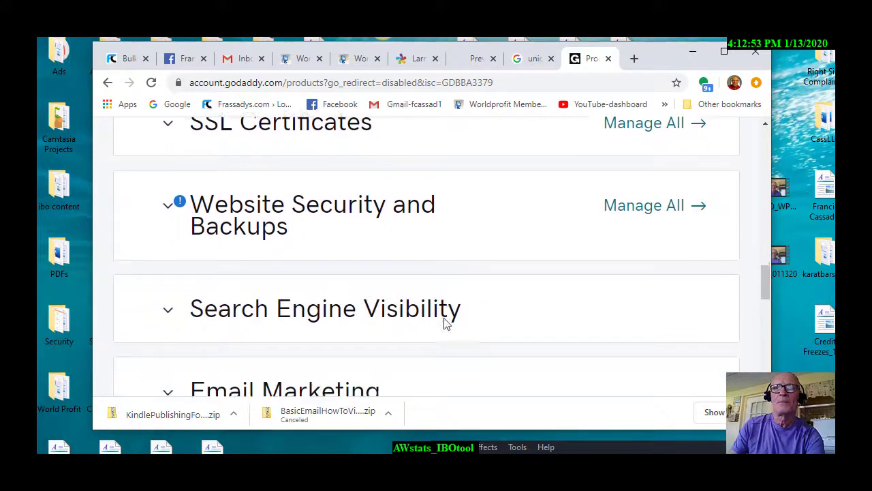
scroll(443, 329, "down", 1)
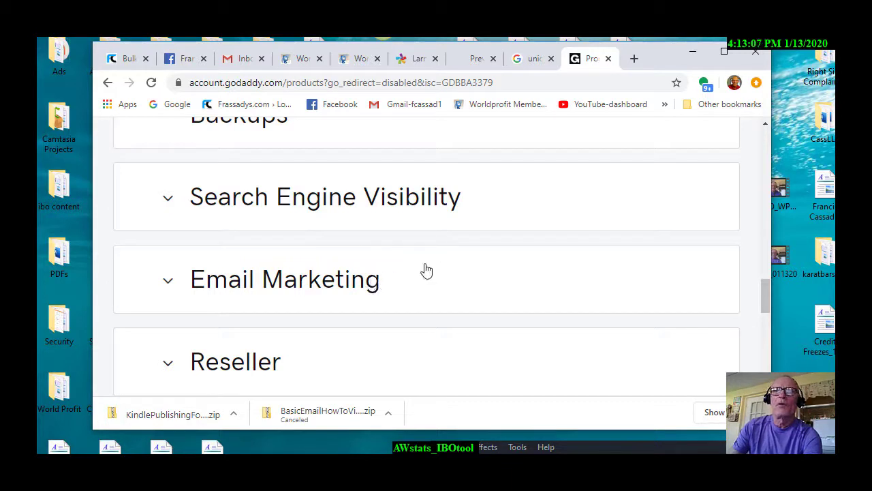
scroll(422, 273, "down", 1)
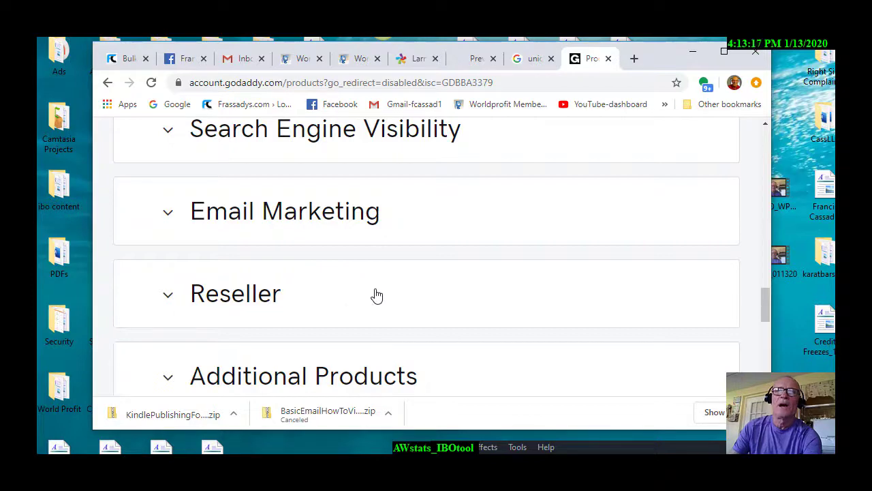
scroll(377, 295, "up", 3)
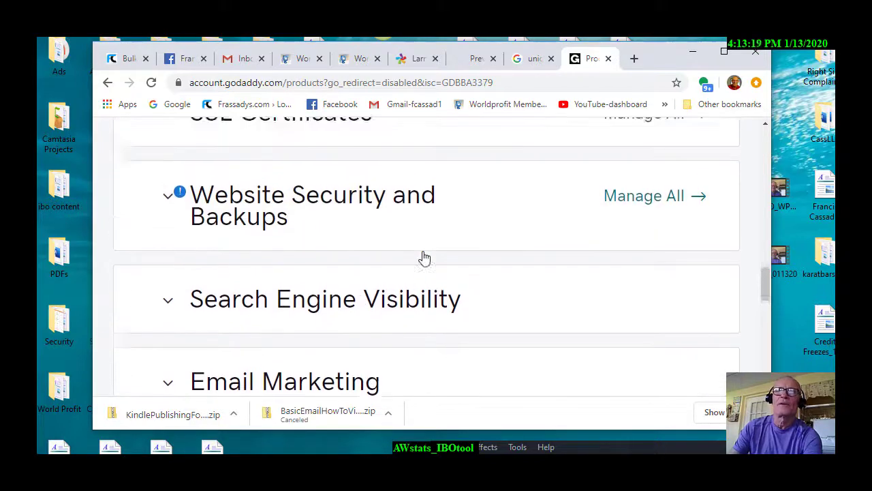
scroll(424, 257, "up", 4)
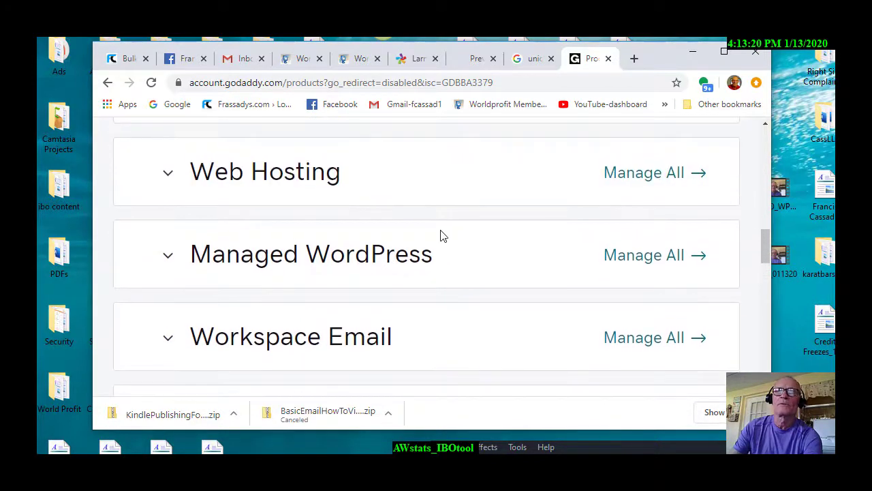
scroll(392, 245, "up", 1)
scroll(423, 266, "up", 1)
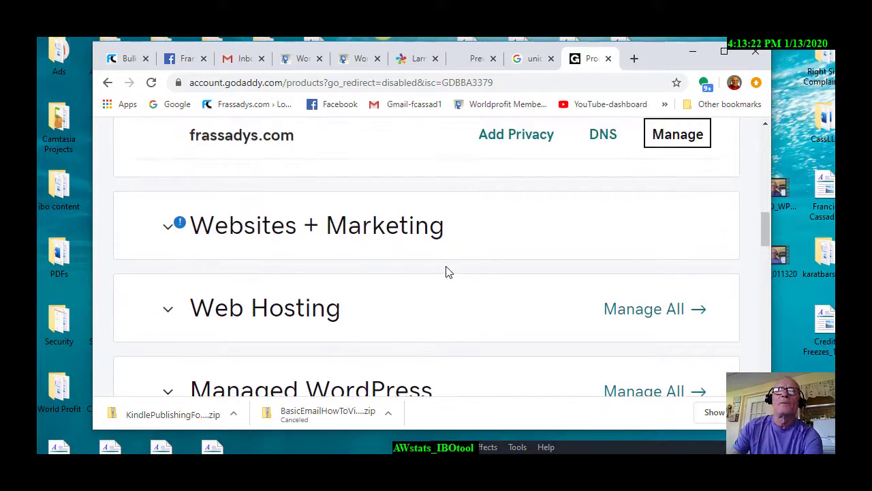
scroll(436, 317, "down", 1)
scroll(413, 325, "up", 1)
scroll(448, 311, "down", 1)
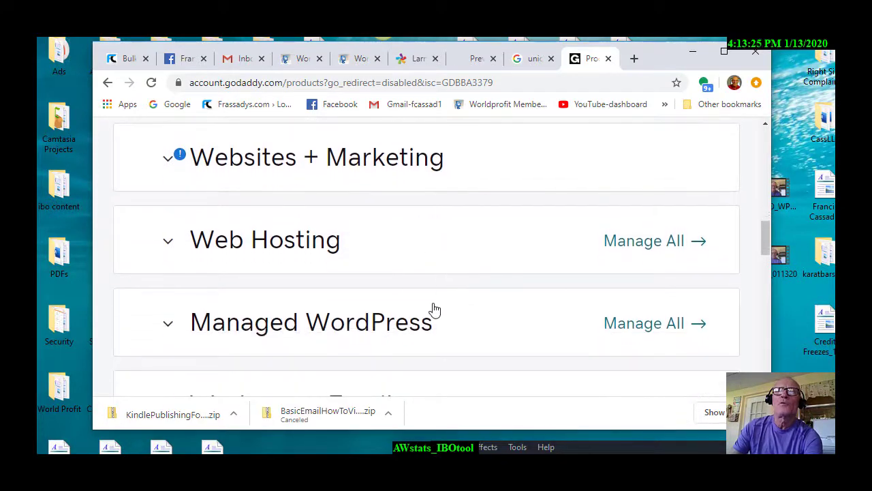
Manage the Deluxe Linux Hosting with cPanel plan for frassadys.com and open its cPanel Admin
left_click(166, 246)
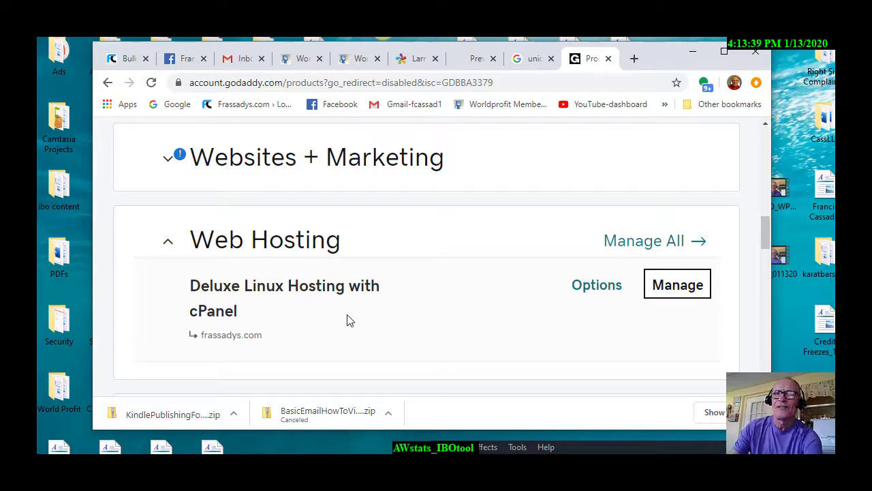
left_click(668, 293)
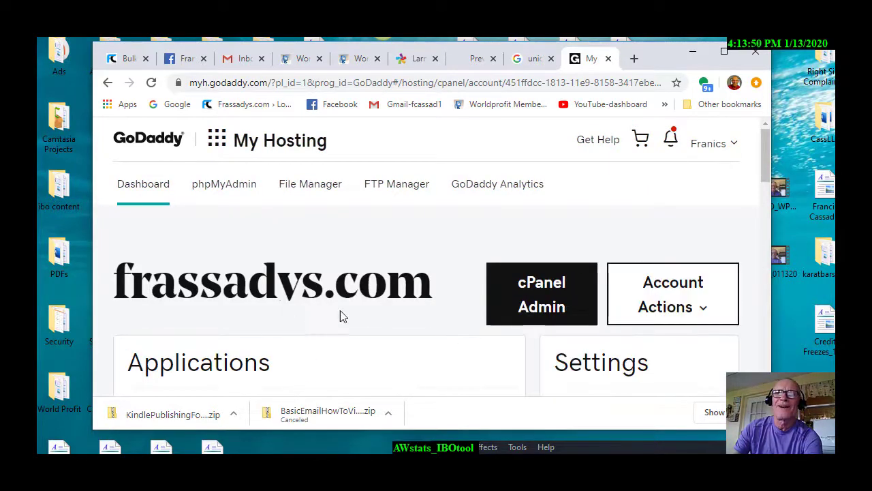
scroll(334, 230, "down", 1)
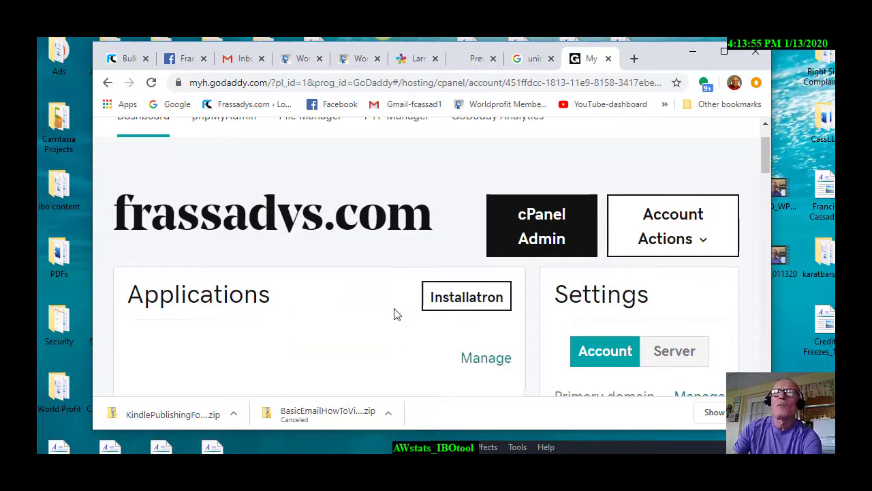
left_click(537, 234)
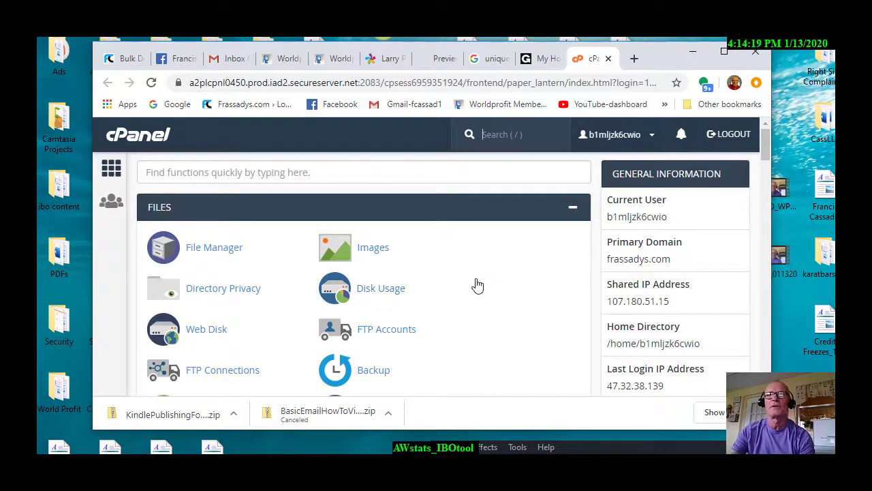
Open Awstats among the cPanel metrics and view the statistics for frassadys.com (SSL)
scroll(475, 285, "down", 2)
scroll(450, 272, "down", 4)
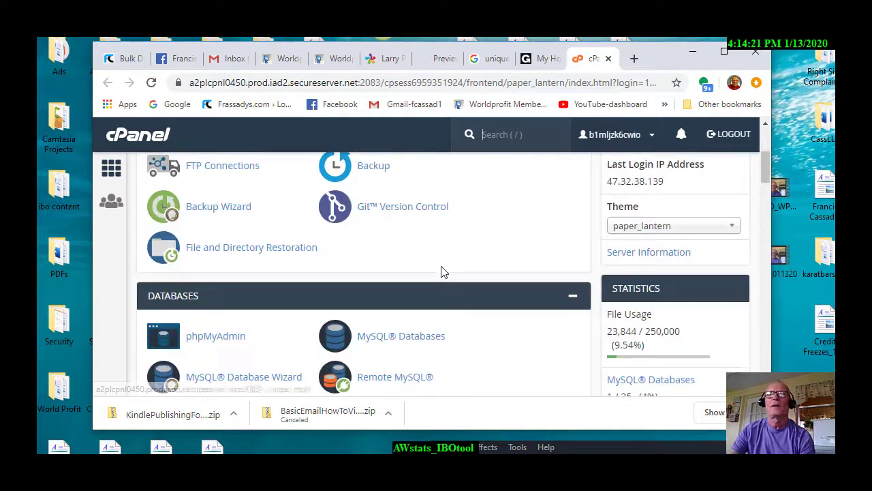
scroll(457, 289, "down", 3)
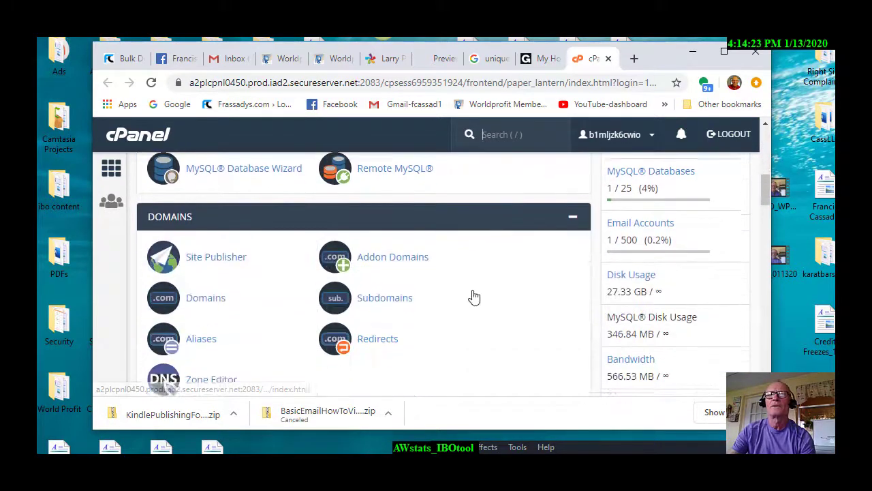
scroll(472, 289, "down", 2)
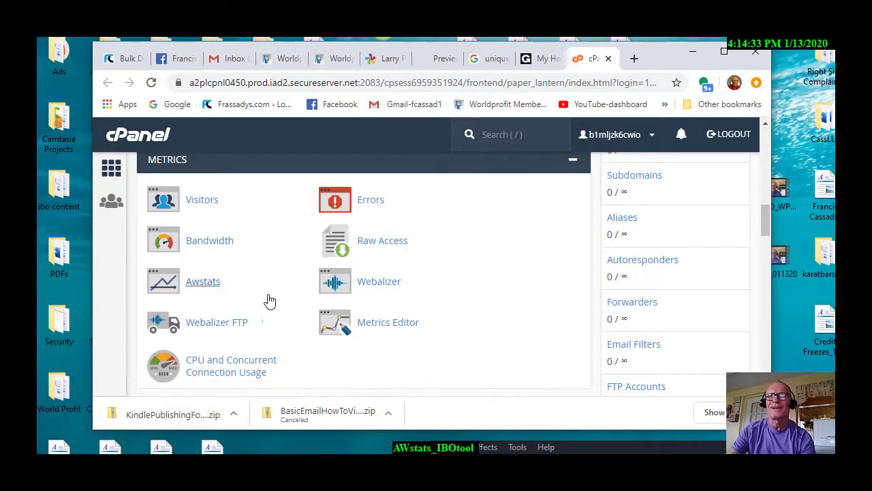
left_click(200, 287)
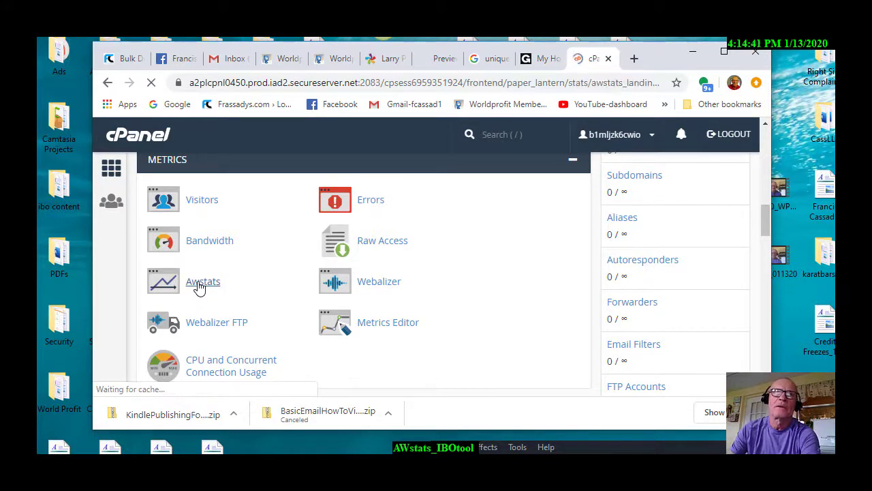
scroll(674, 244, "down", 1)
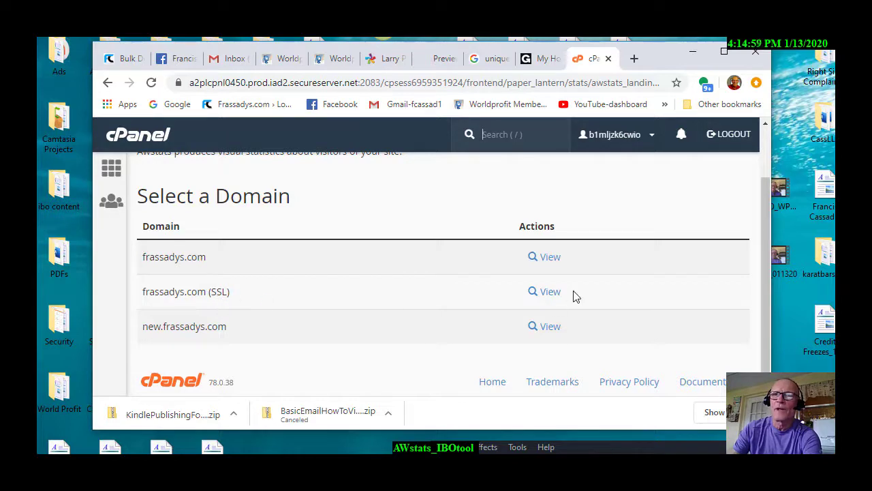
left_click(552, 296)
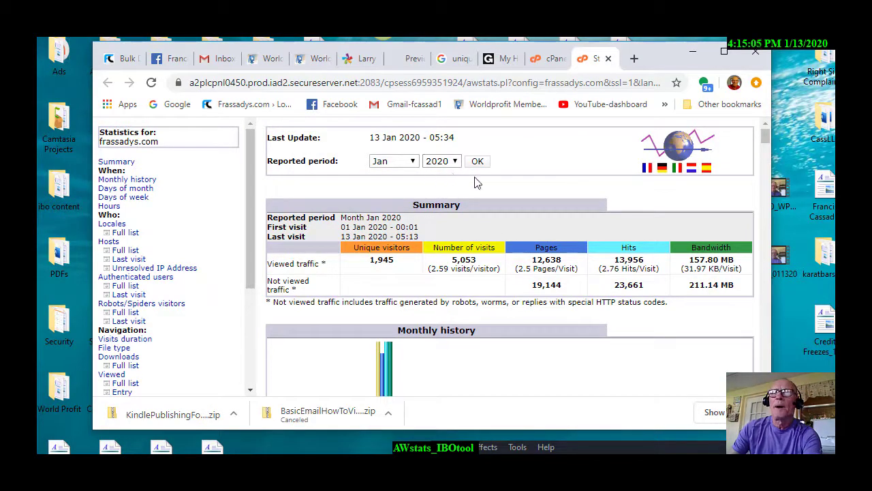
Examine the monthly history for 2020 and the daily visits, pages, hits and bandwidth for January in the Awstats report
scroll(500, 199, "down", 3)
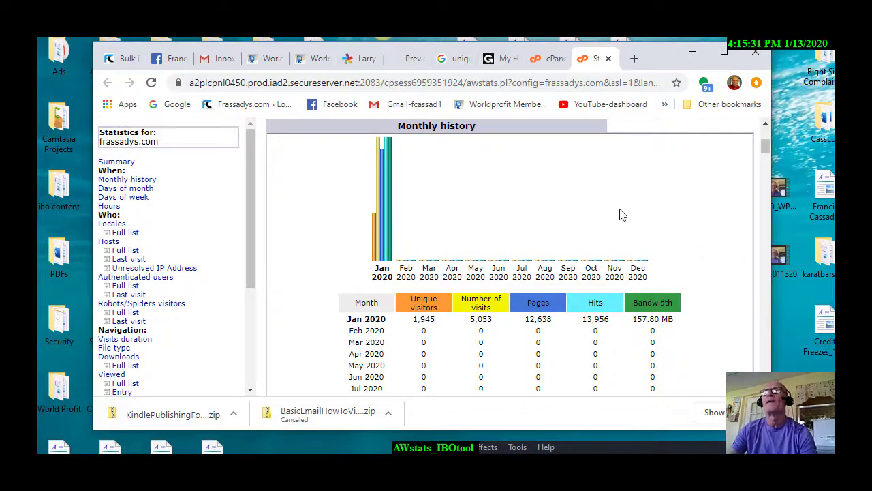
scroll(576, 236, "down", 1)
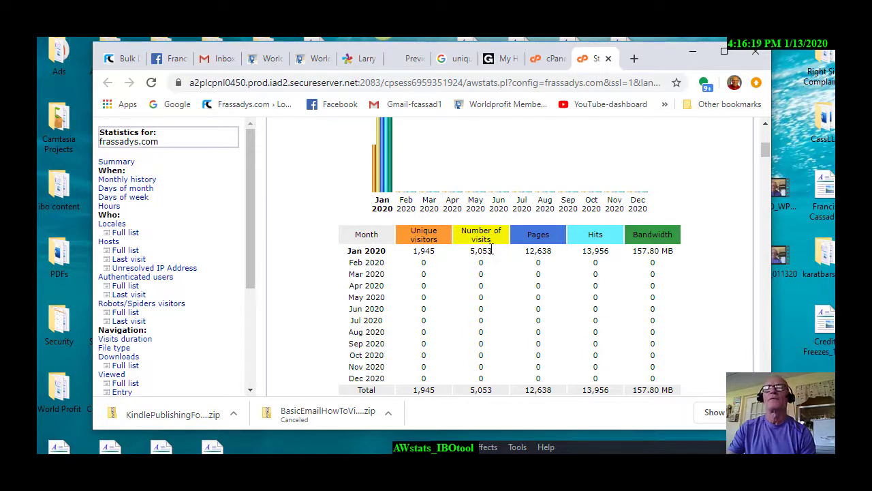
scroll(480, 251, "down", 1)
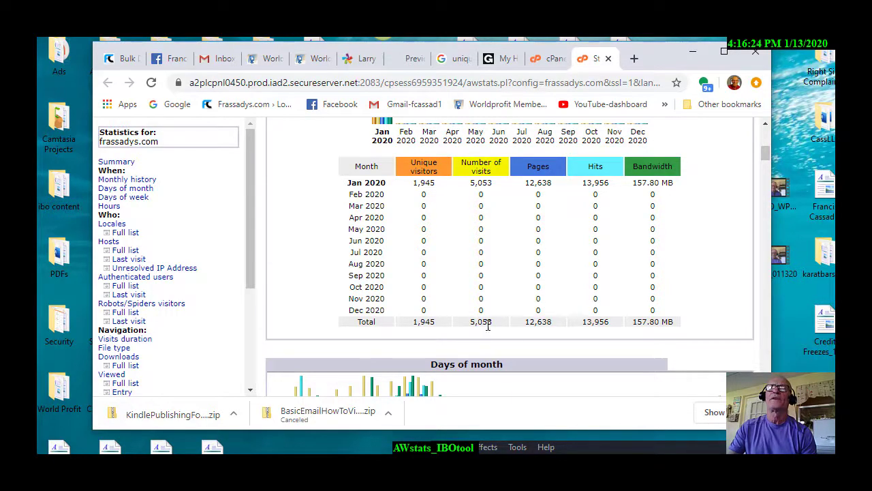
scroll(594, 287, "down", 1)
scroll(507, 269, "down", 1)
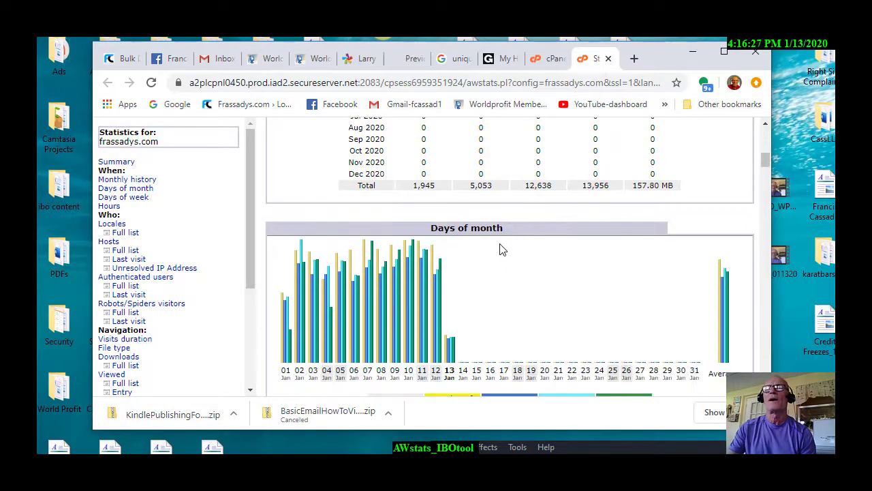
scroll(558, 248, "down", 2)
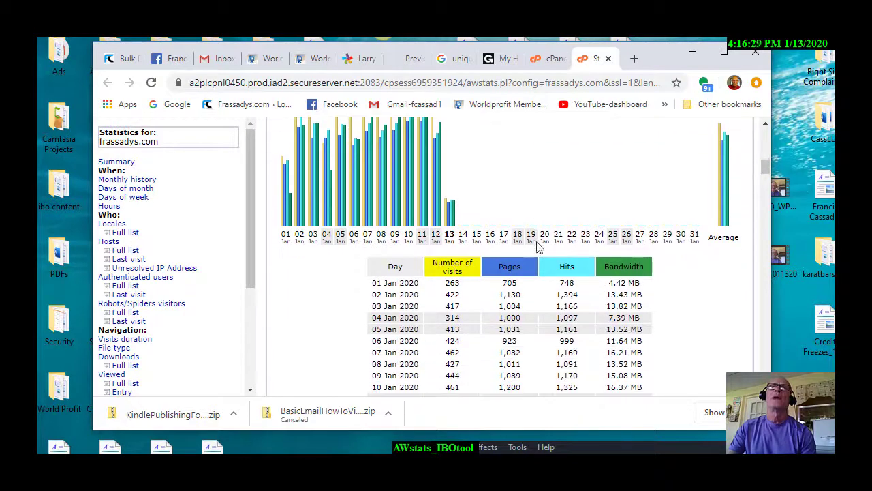
scroll(536, 231, "down", 1)
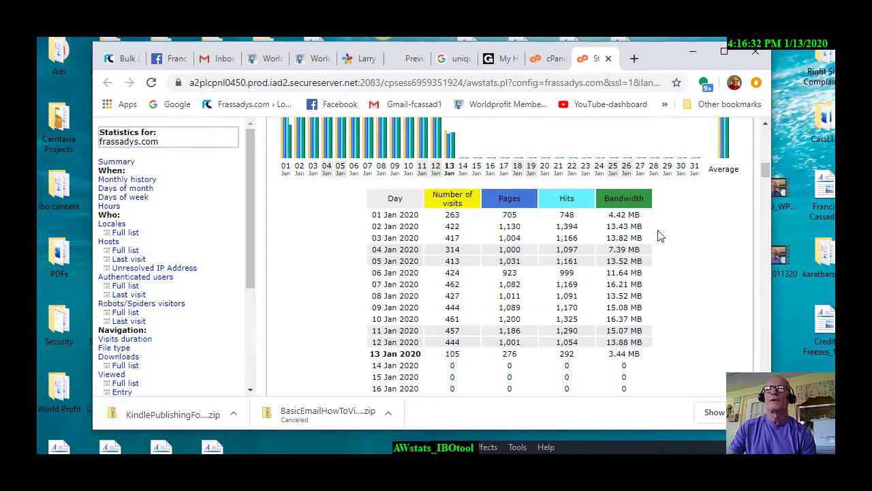
scroll(664, 251, "down", 1)
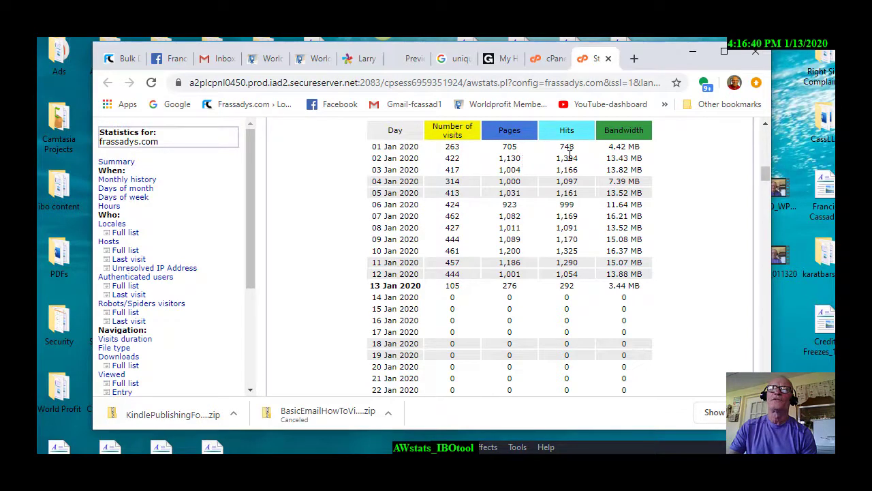
scroll(676, 207, "down", 1)
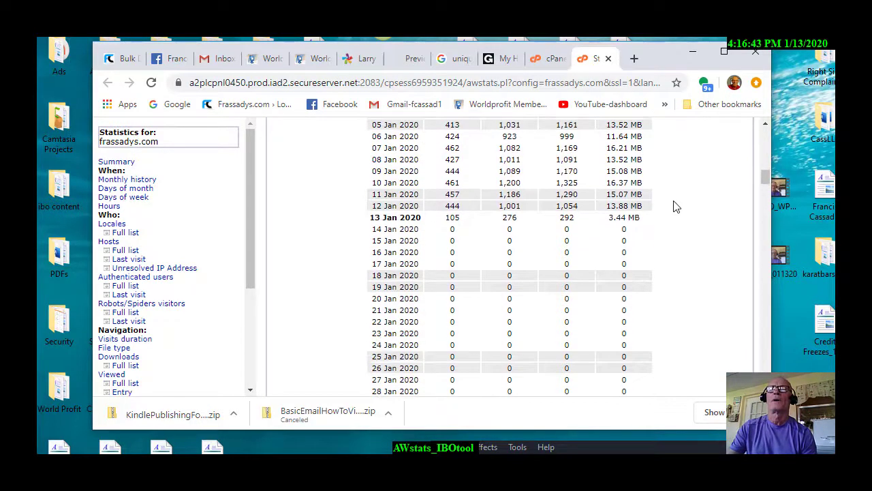
Review the daily chart and monthly totals again, returning to the January 2020 summary at the start of the report
scroll(685, 203, "up", 2)
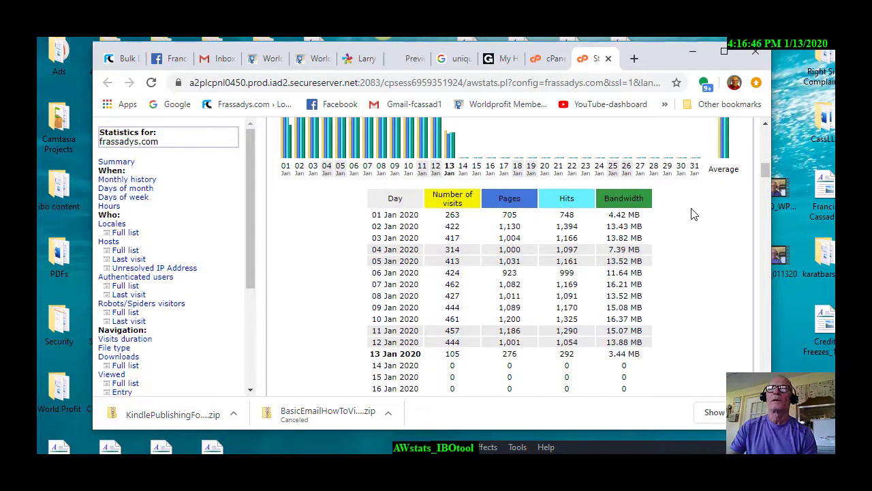
scroll(685, 204, "up", 2)
scroll(732, 155, "up", 1)
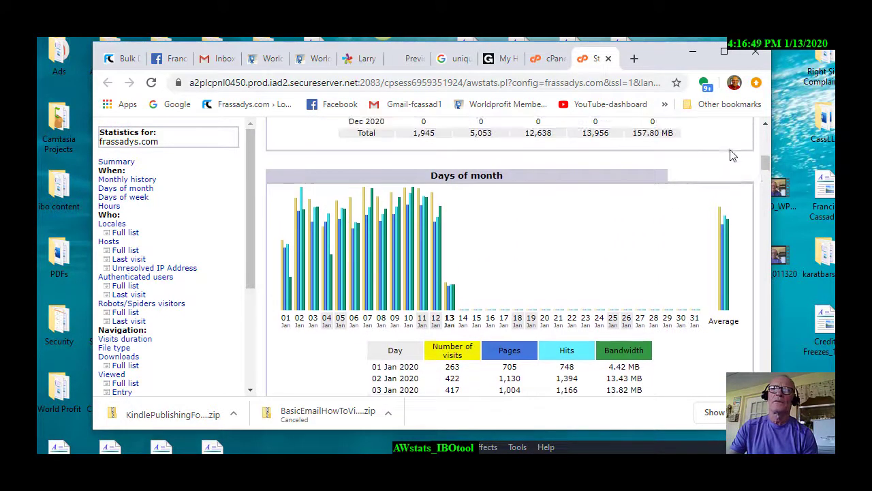
scroll(723, 163, "up", 3)
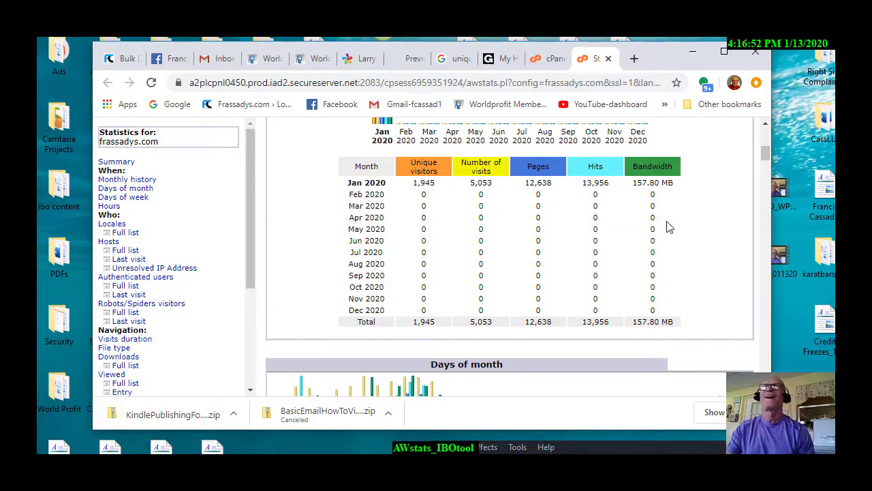
scroll(682, 195, "up", 2)
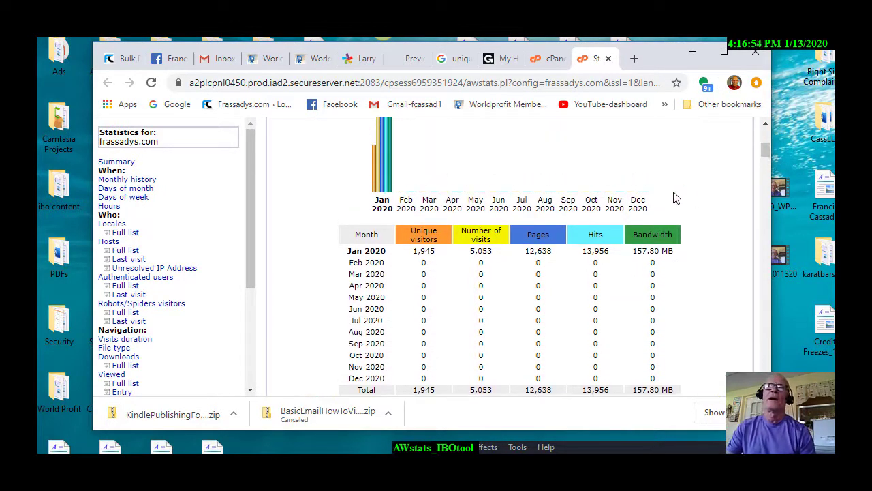
scroll(682, 201, "up", 1)
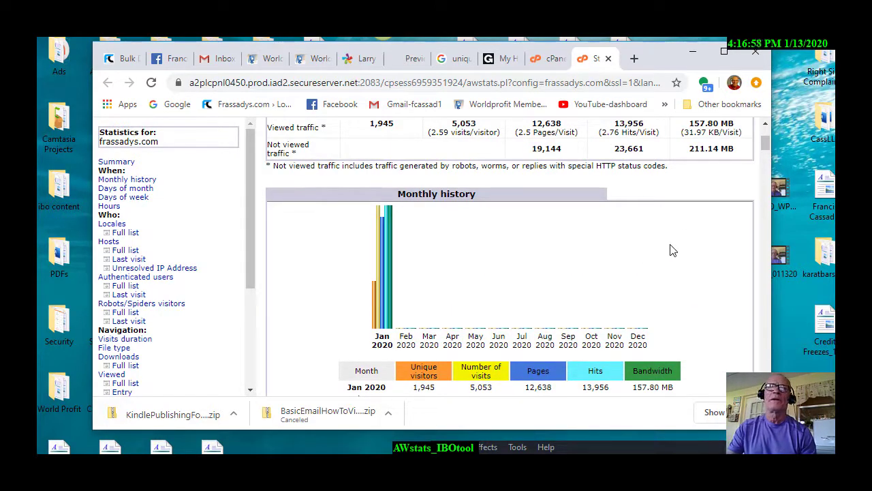
scroll(667, 246, "up", 1)
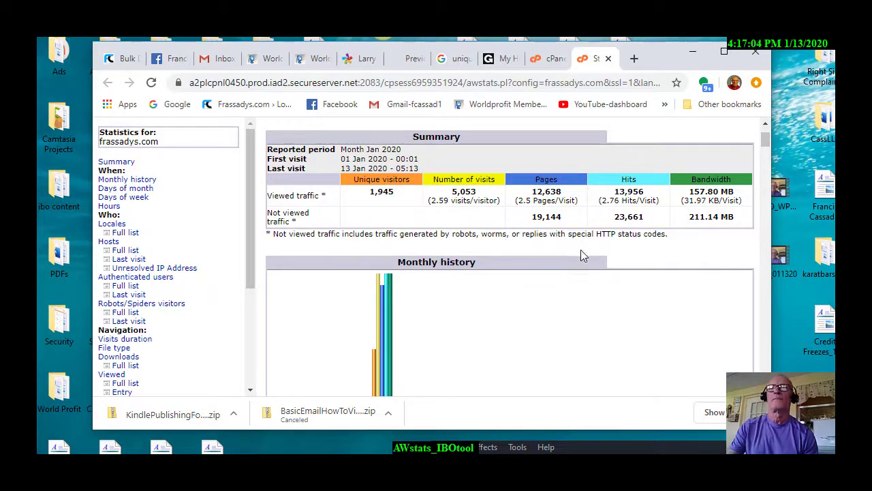
scroll(606, 249, "up", 1)
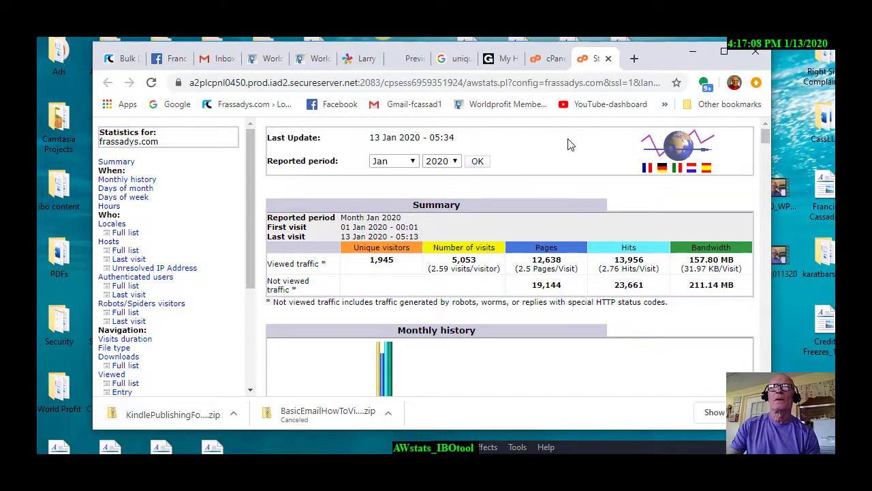
Close the Awstats report, log out of cPanel and close its page
left_click(608, 58)
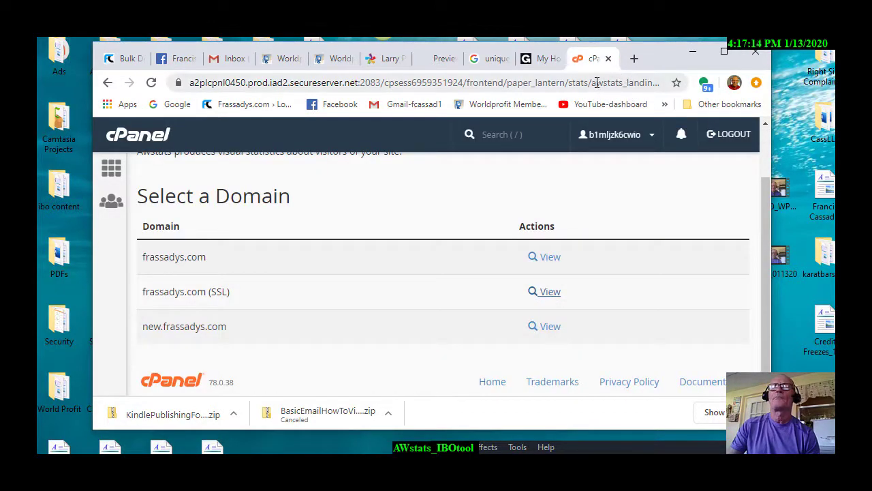
left_click(730, 139)
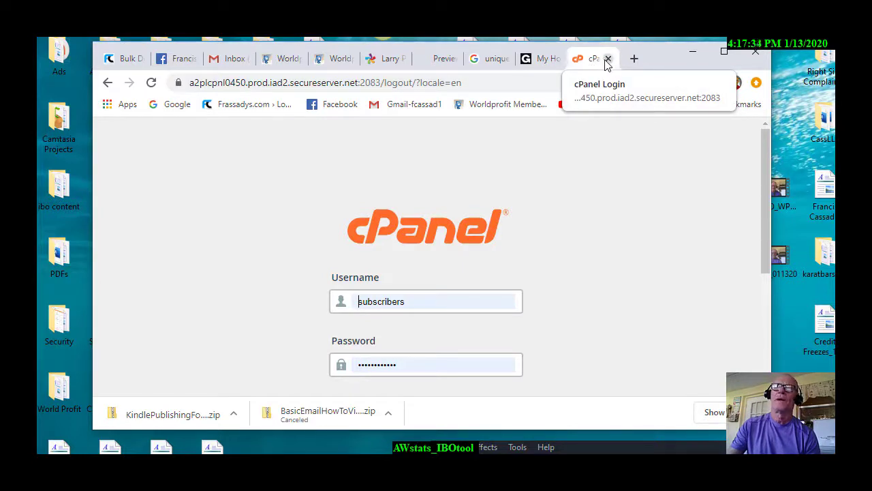
left_click(607, 59)
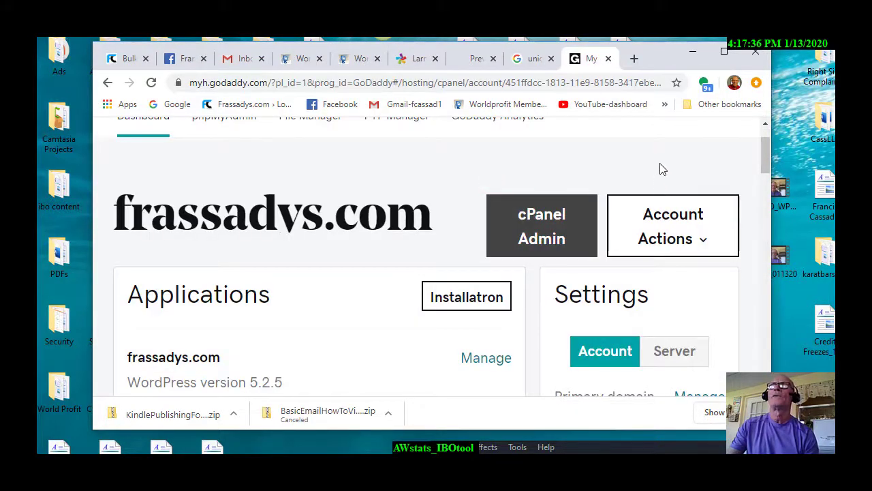
Log out of the GoDaddy account from the hosting dashboard
scroll(696, 140, "up", 1)
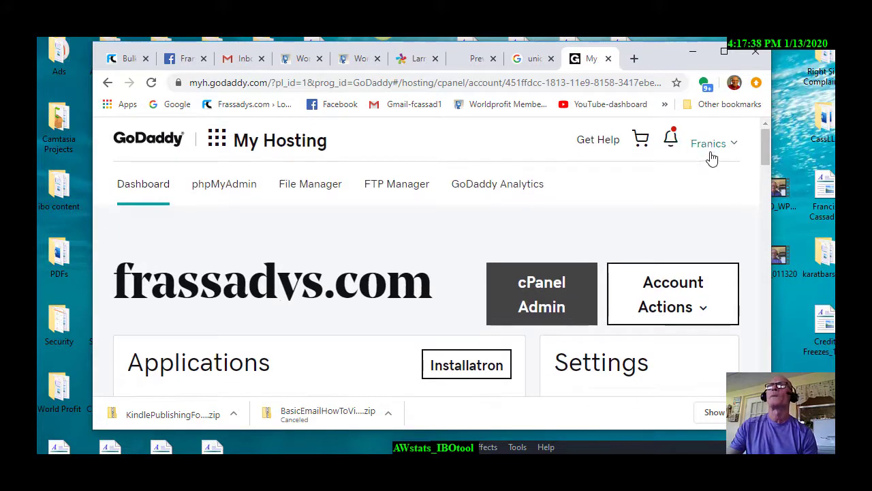
left_click(712, 156)
scroll(701, 231, "down", 2)
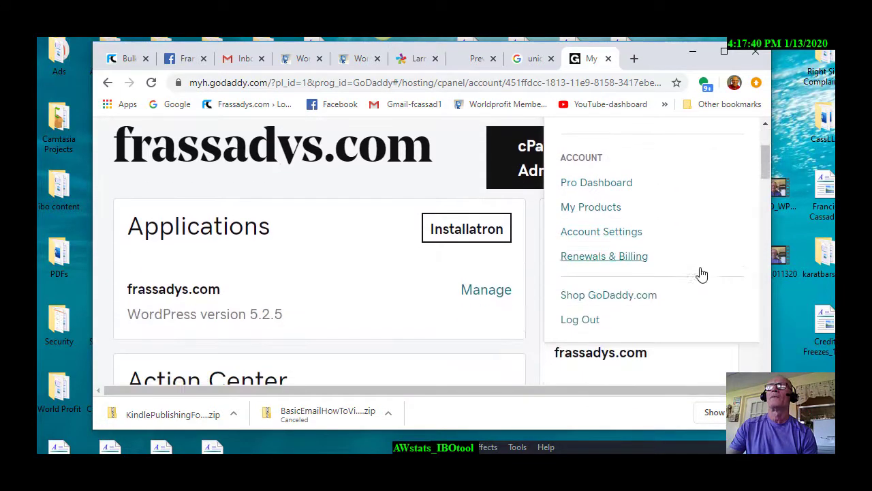
left_click(580, 319)
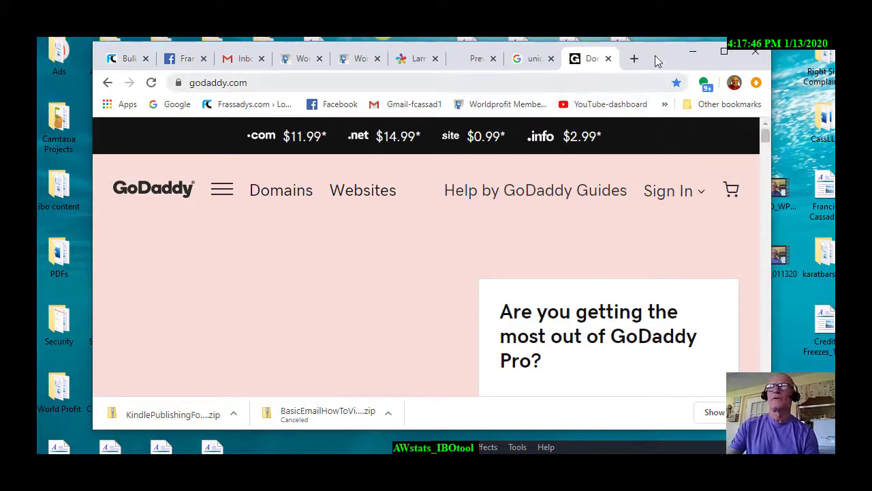
mouse_move(659, 54)
left_mouse_down()
mouse_move(635, 53)
mouse_move(646, 52)
left_mouse_up()
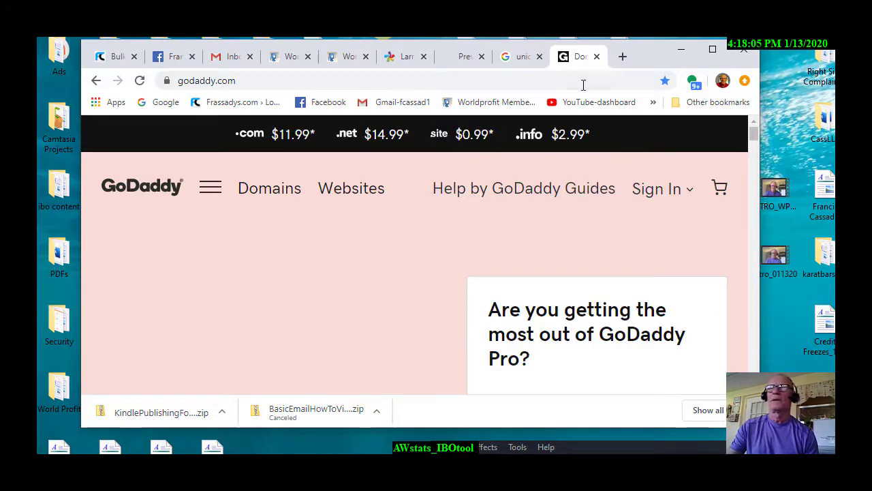
Open the bookmarked IBOtoolbox marketing community in a new browser tab and log in with the prefilled credentials
left_click(622, 57)
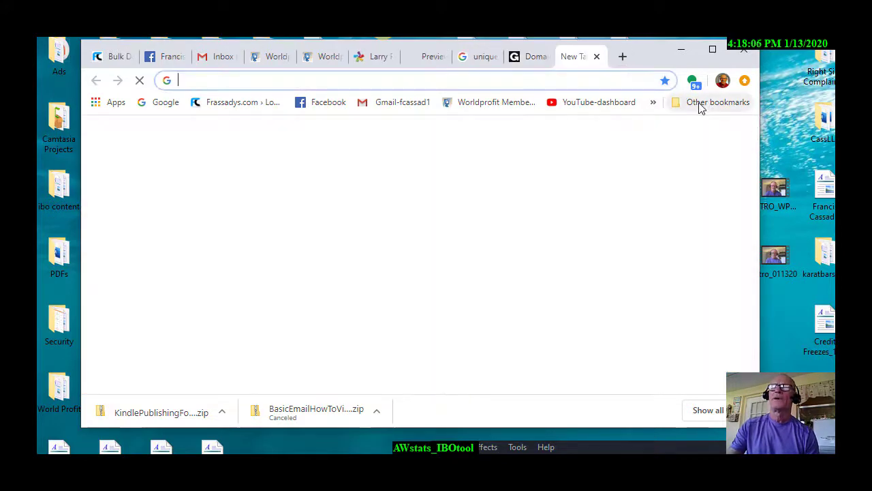
left_click(700, 109)
scroll(622, 380, "down", 10)
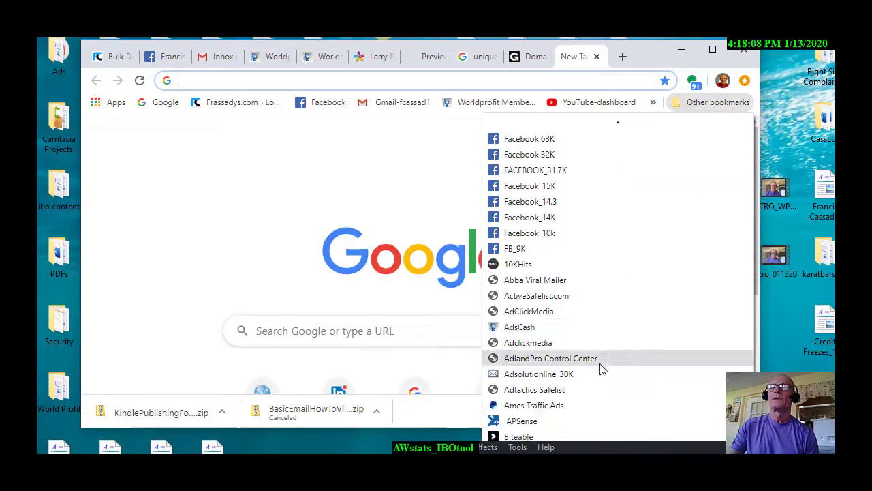
scroll(602, 369, "down", 7)
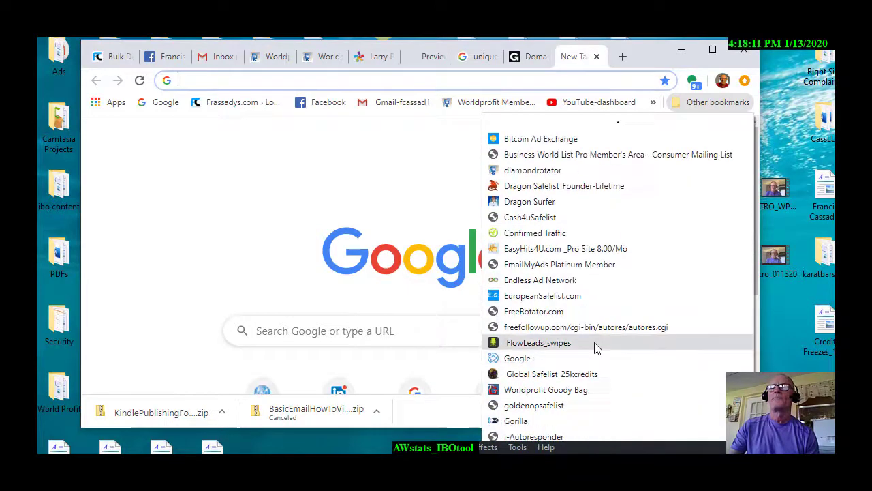
scroll(595, 347, "down", 5)
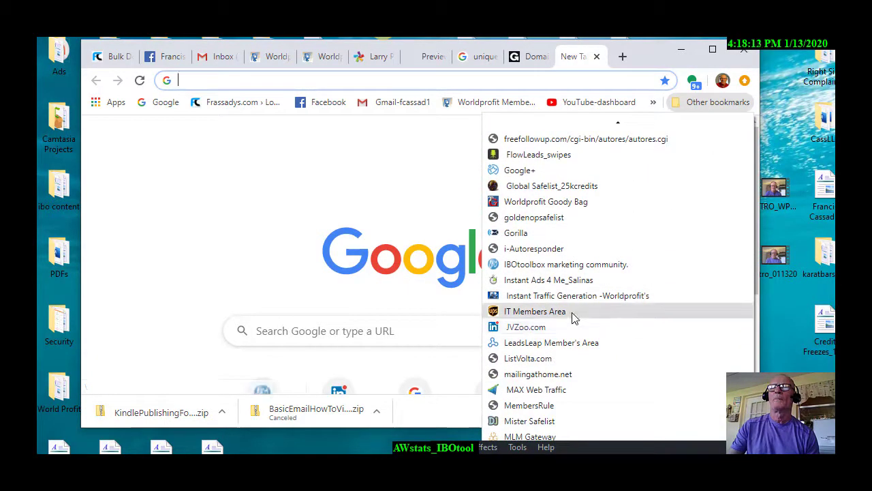
left_click(576, 266)
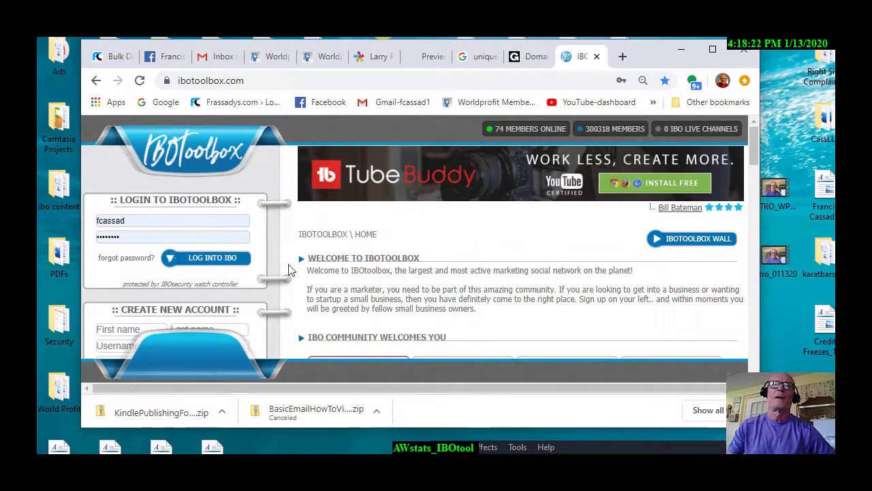
left_click(211, 259)
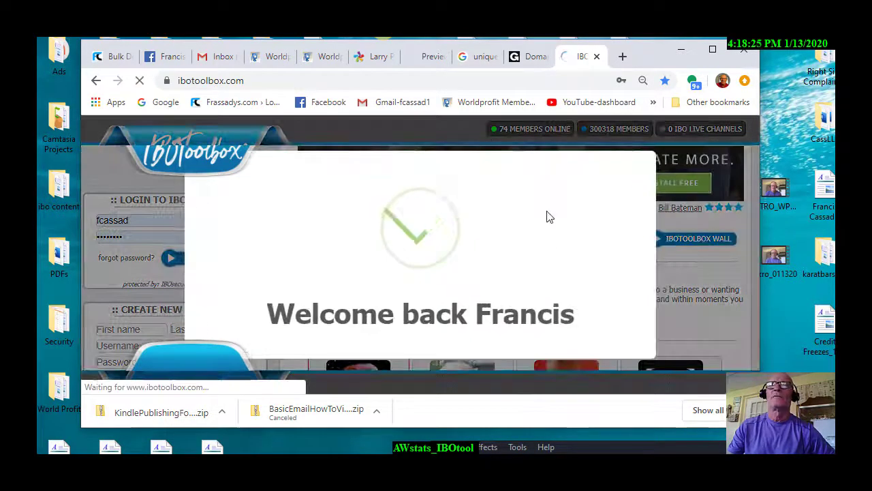
Show the member's own IBOtoolbox profile options and open the list of published press releases
scroll(539, 238, "down", 1)
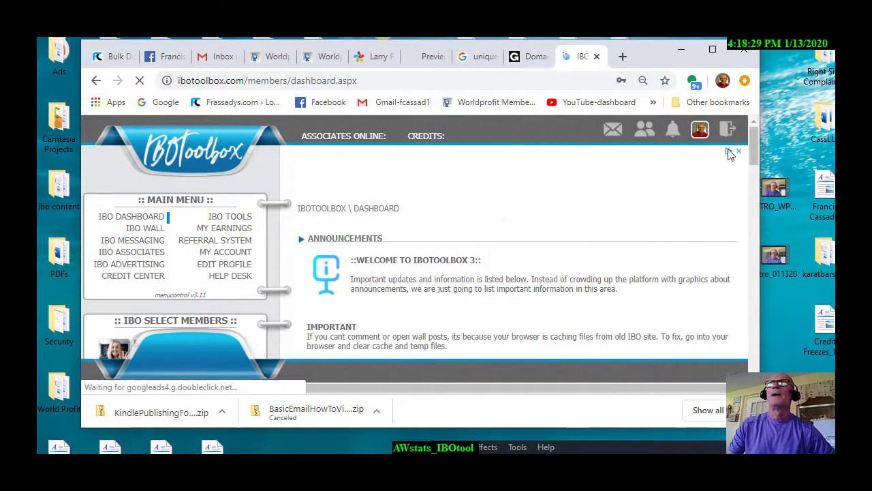
left_click(700, 131)
scroll(415, 195, "down", 2)
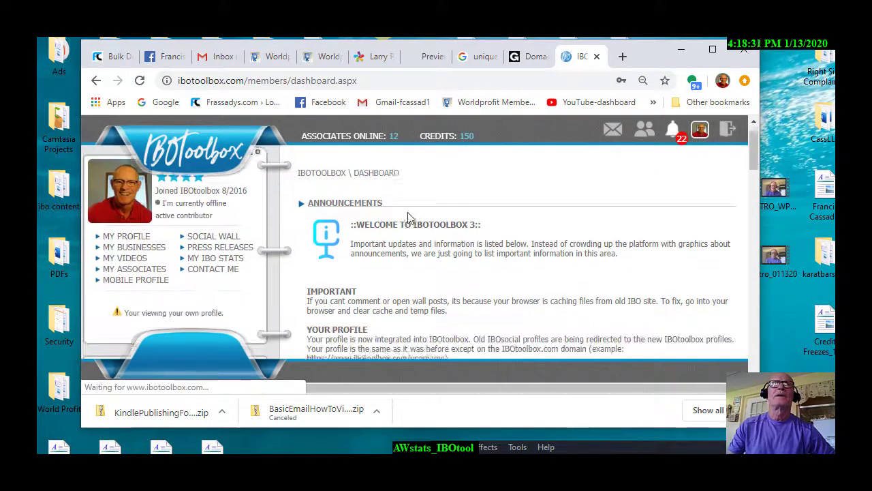
left_click(220, 216)
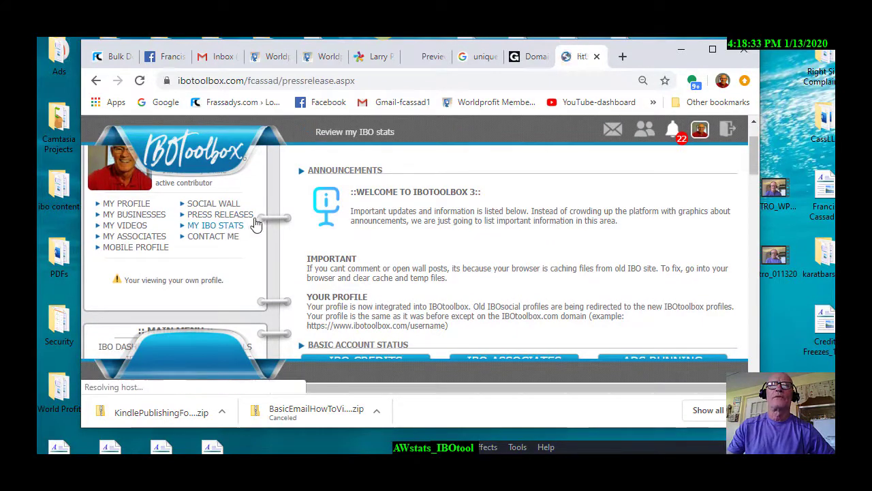
scroll(606, 246, "down", 1)
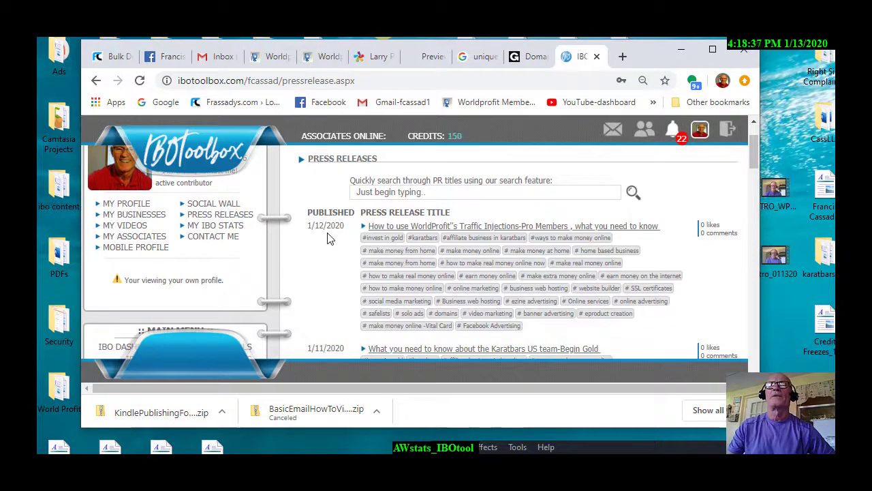
Open the 1/12/2020 press release about using WorldProfit's Traffic Injections for Pro Members and view its embedded video
left_click(512, 233)
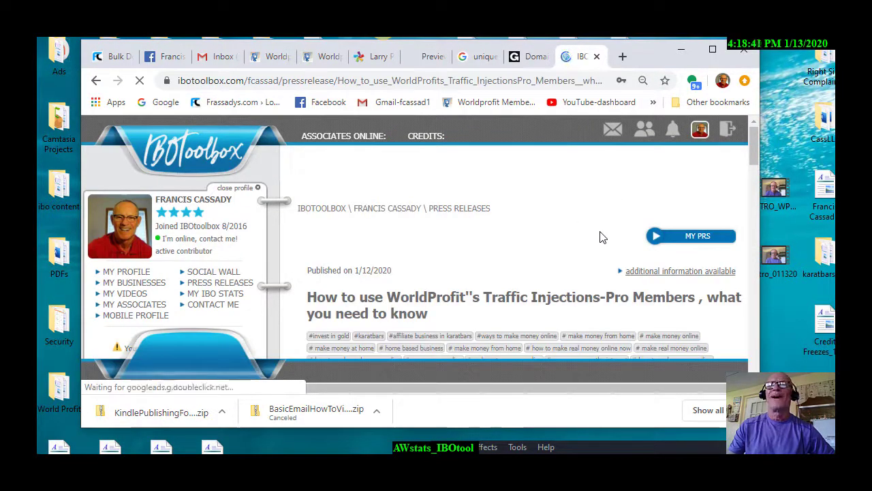
scroll(518, 225, "down", 5)
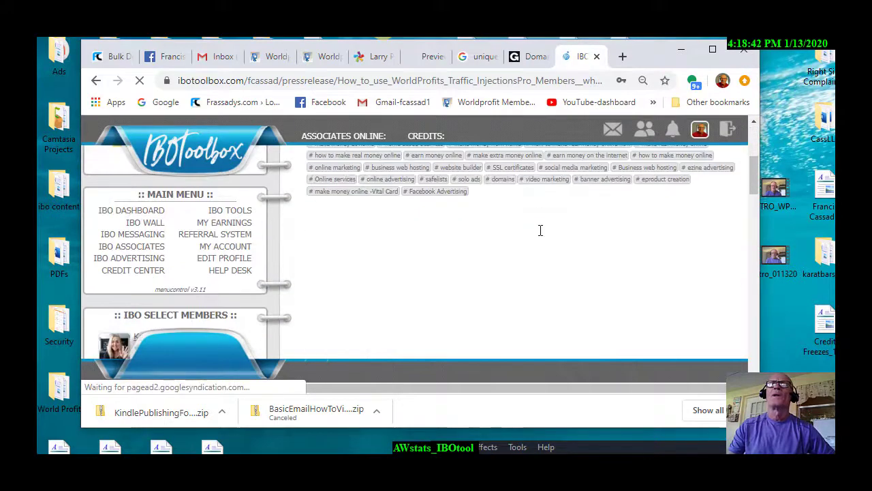
scroll(545, 204, "down", 5)
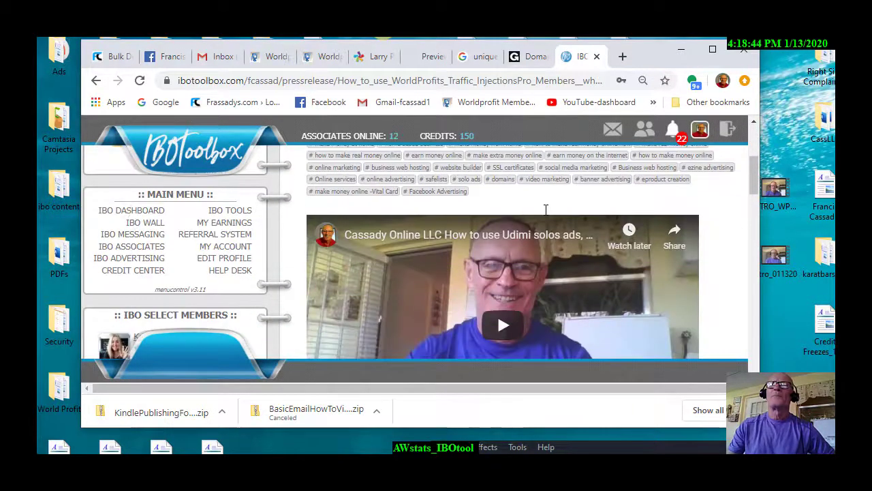
Review the rest of the press release down to its sharing options and show the full ShareThis list of platforms
scroll(545, 216, "down", 8)
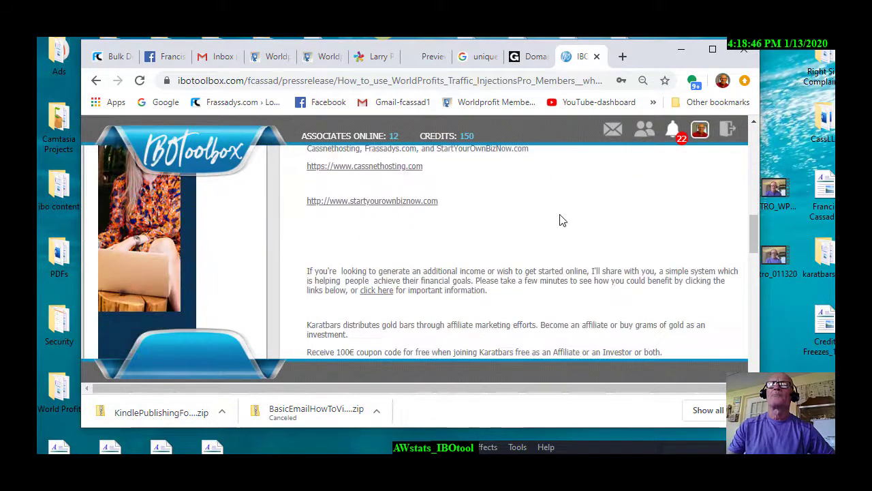
scroll(554, 216, "down", 2)
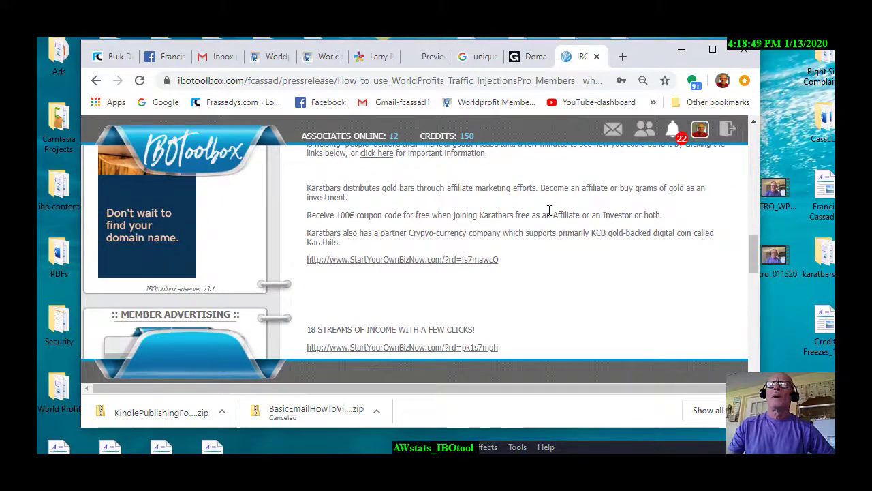
scroll(543, 218, "down", 3)
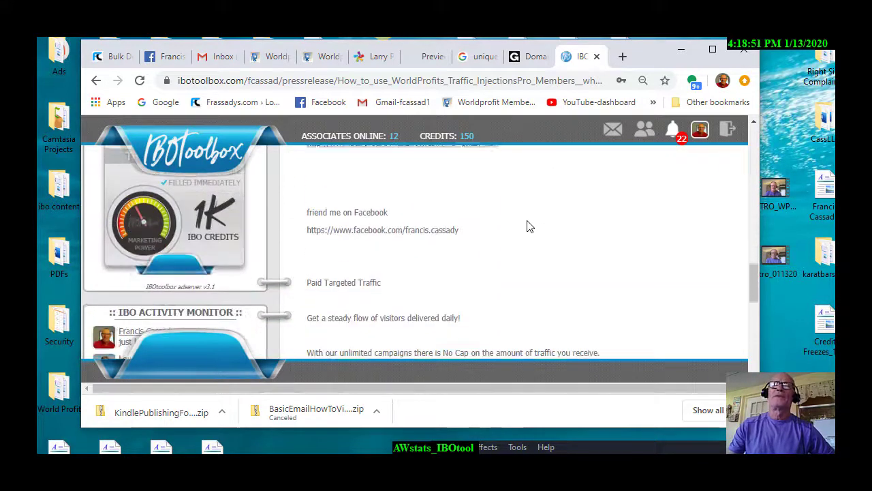
scroll(536, 212, "down", 6)
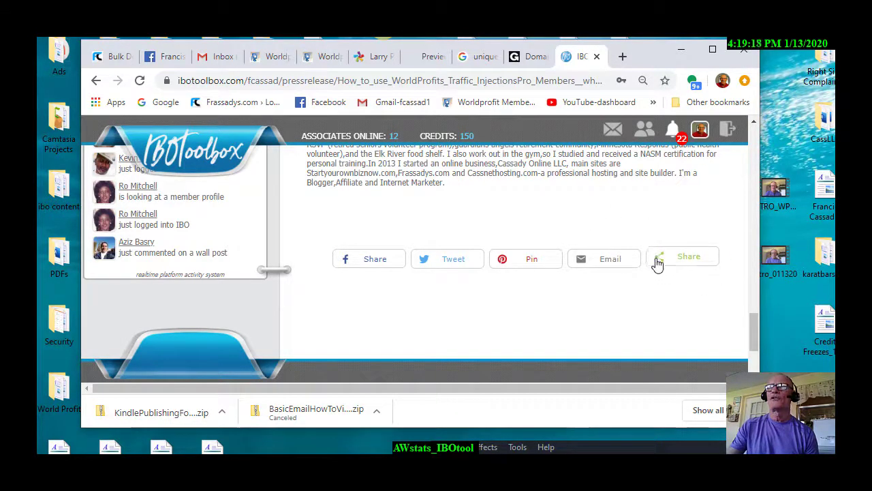
left_click(693, 263)
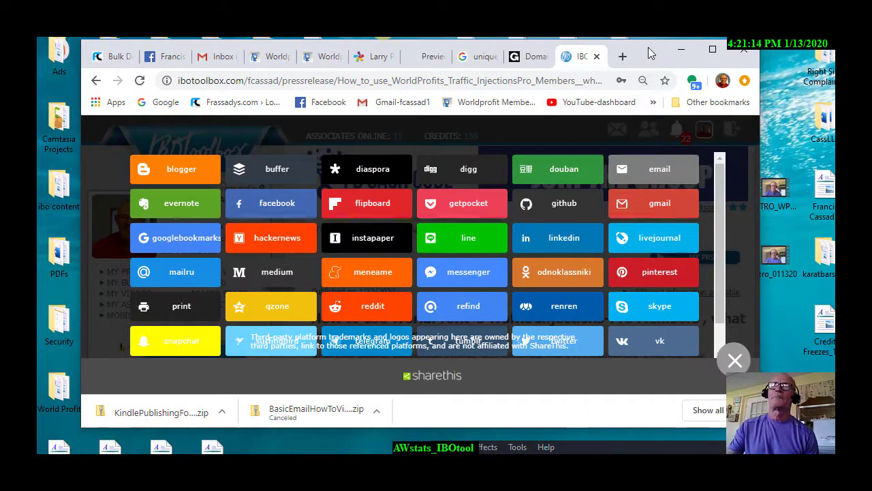
mouse_move(652, 53)
left_mouse_down()
mouse_move(623, 51)
mouse_move(643, 51)
left_mouse_up()
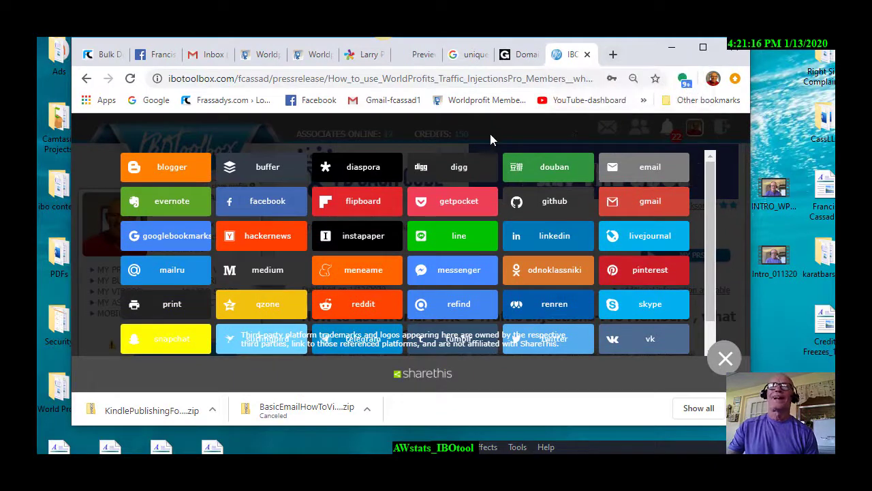